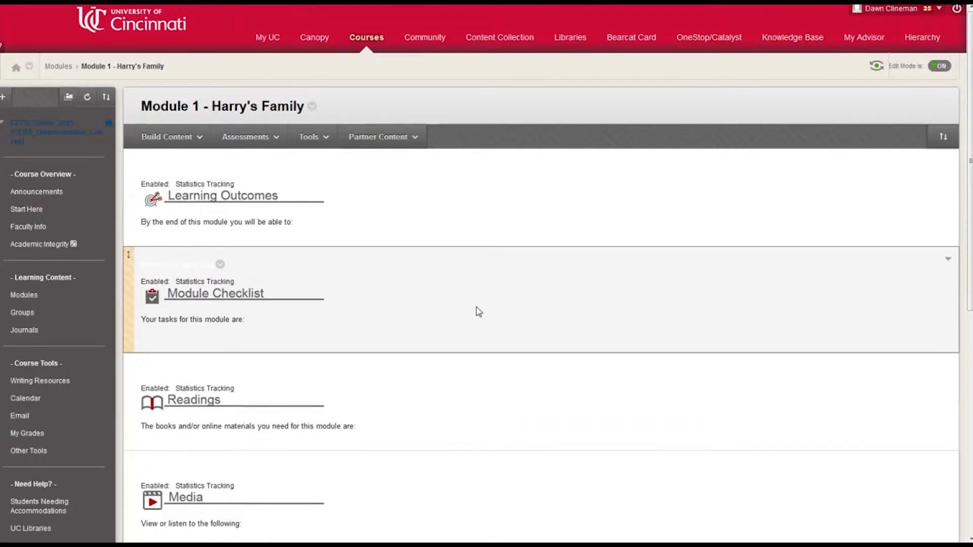
# Start a new assignment in Module 1 - Harry's Family and name it Ron's Assignment
pyautogui.scroll(-6, 478, 310)
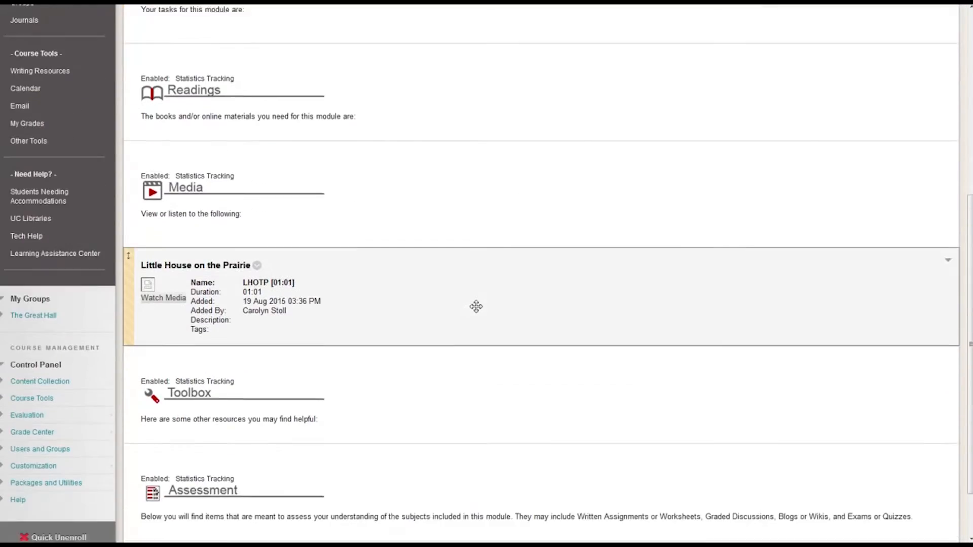
pyautogui.scroll(-1, 476, 307)
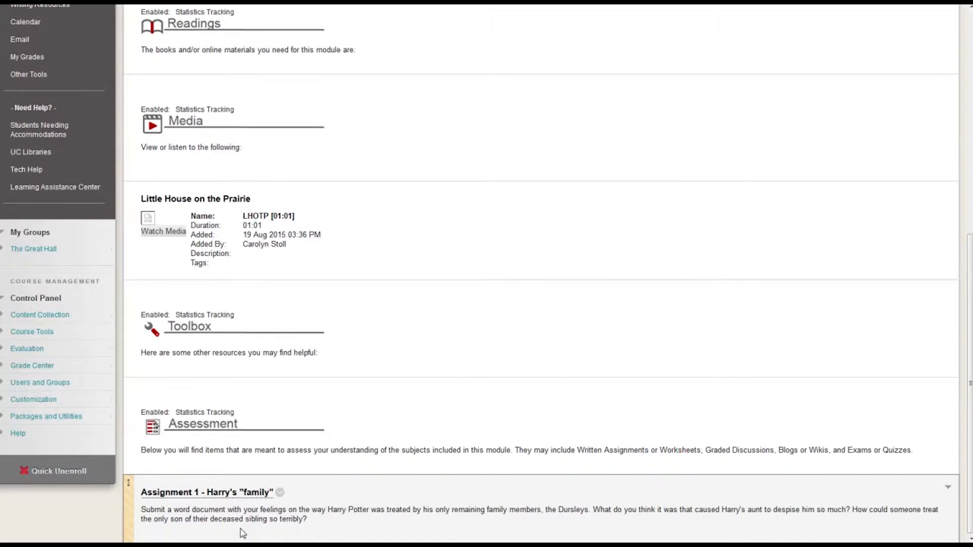
pyautogui.scroll(8, 242, 533)
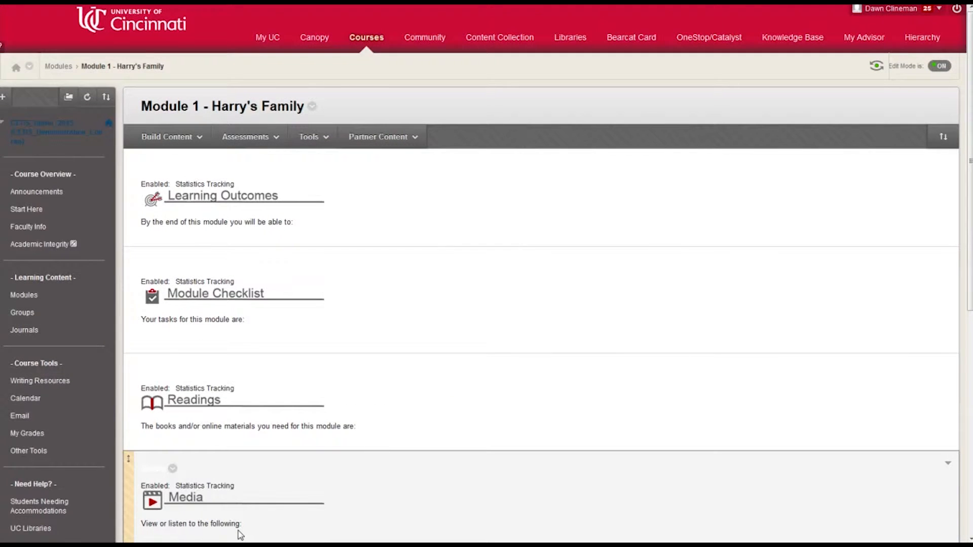
pyautogui.click(167, 137)
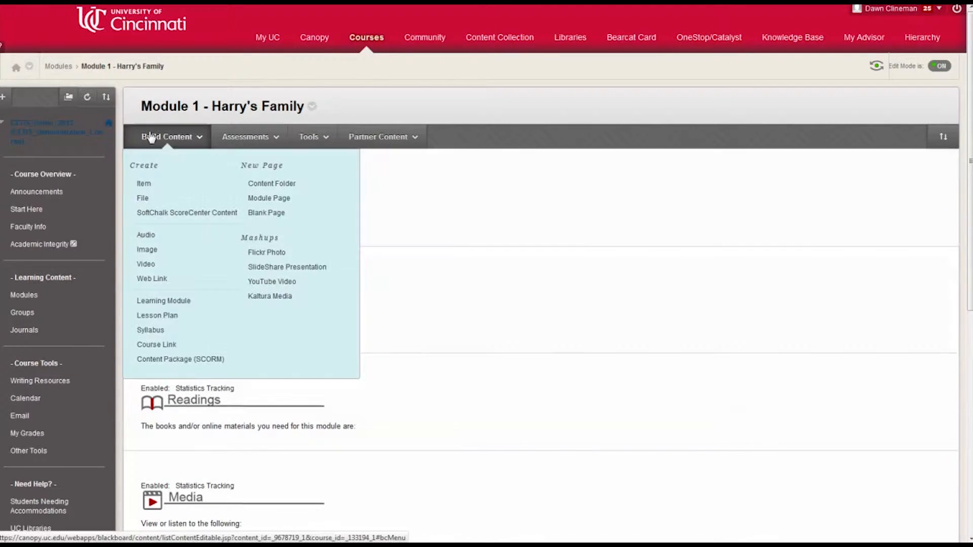
pyautogui.click(275, 140)
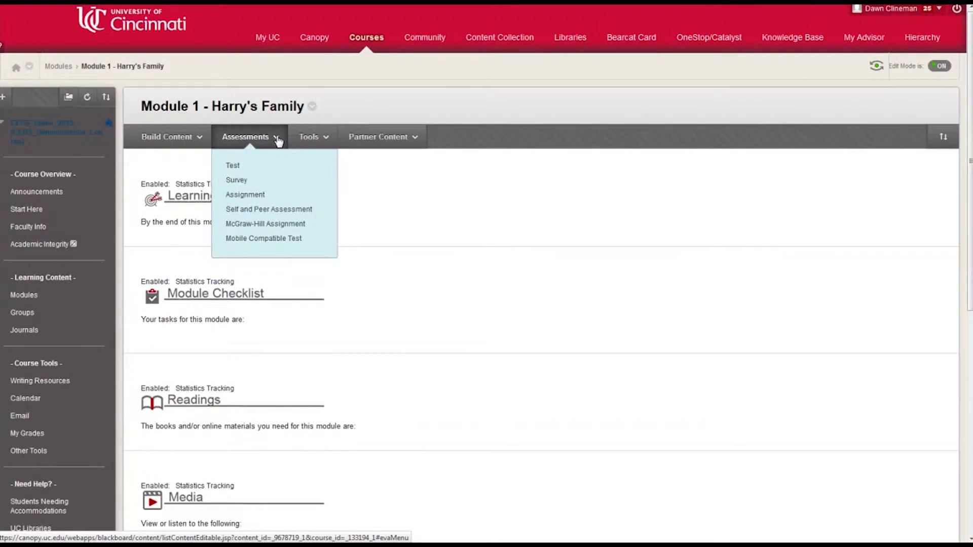
pyautogui.click(250, 196)
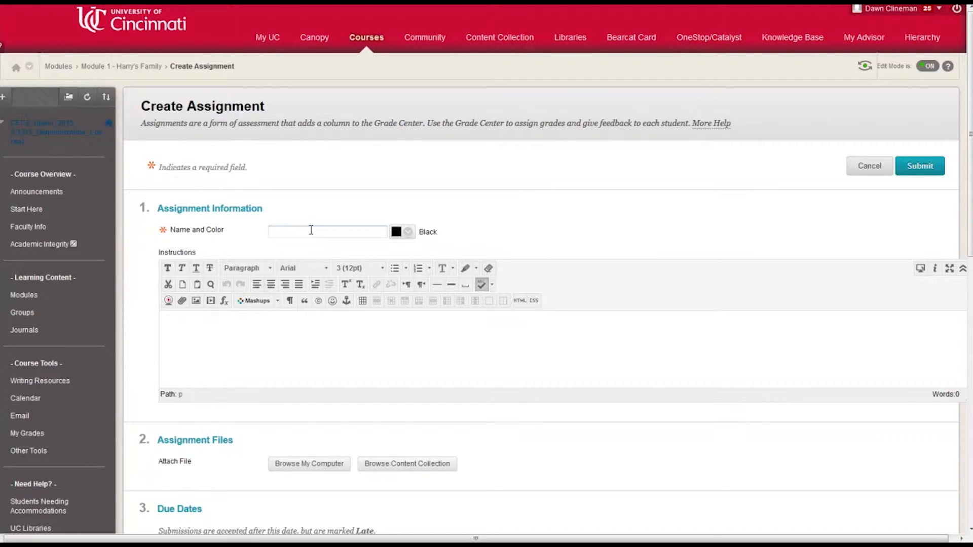
pyautogui.write("Ron's Assignme")
pyautogui.press('BackSpace')
pyautogui.write('ent')
# Write the instructions "Here is what is expected" and, on a separate line, "It is Due on....."
pyautogui.click(214, 334)
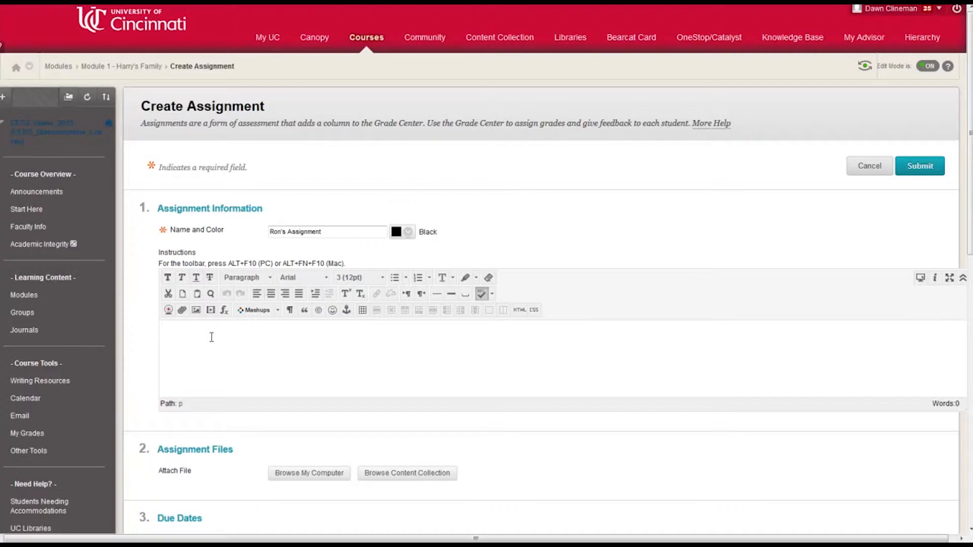
pyautogui.write('Here is what is expected')
pyautogui.press('Return')
pyautogui.press('Return')
pyautogui.press('BackSpace')
pyautogui.write('It is DUe')
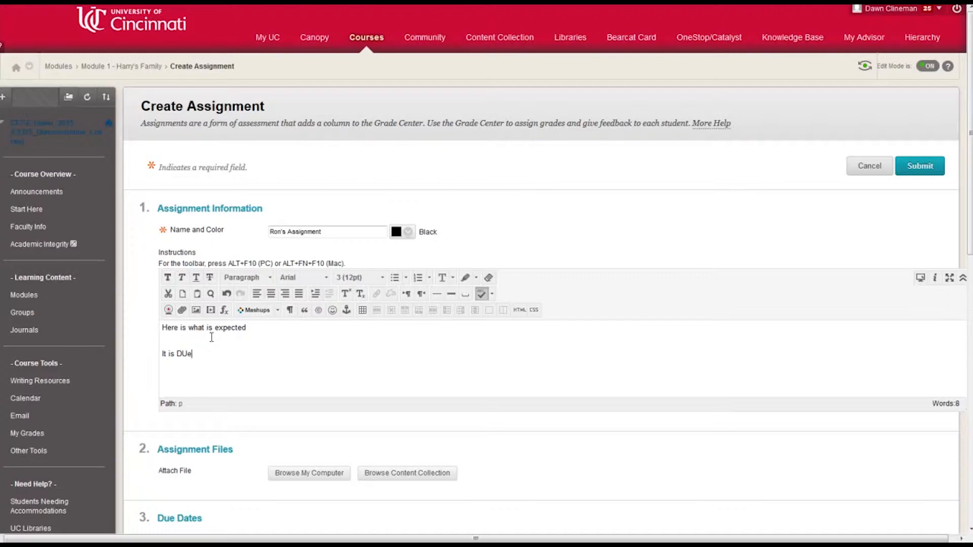
pyautogui.press('BackSpace')
pyautogui.press('BackSpace')
pyautogui.write('ue on.....')
# Enable the assignment's due date of 03/09/2016 at 10:50 AM
pyautogui.scroll(-5, 184, 378)
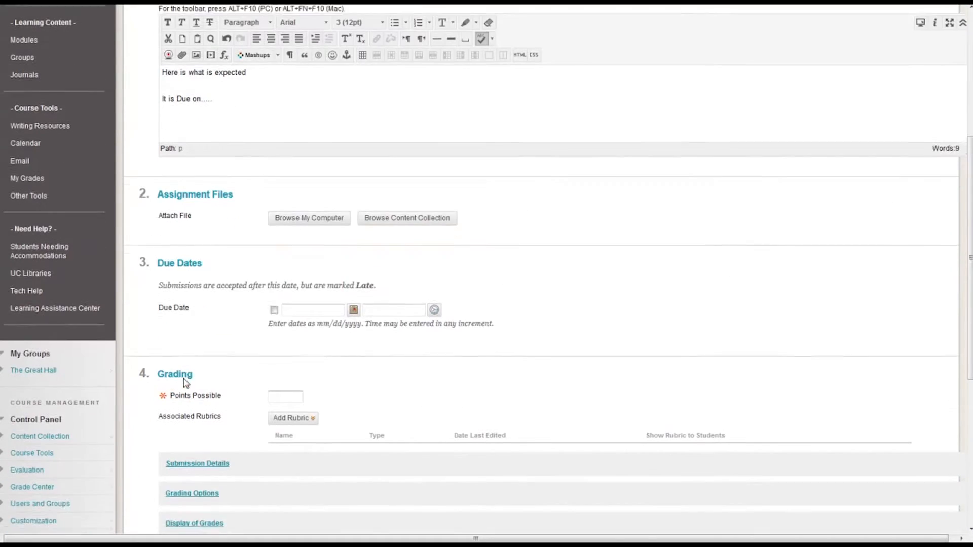
pyautogui.scroll(-1, 183, 379)
pyautogui.click(274, 300)
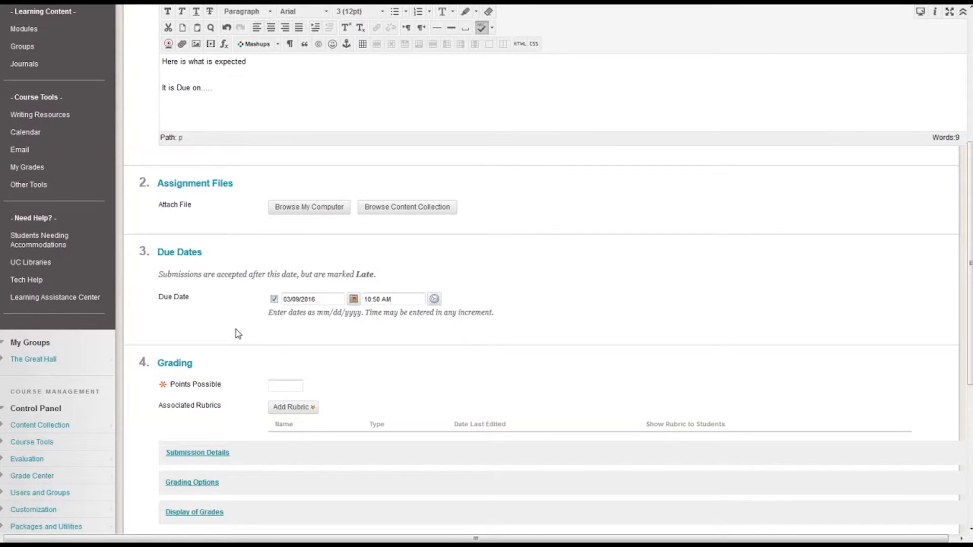
# Set Points Possible to 100
pyautogui.scroll(-3, 236, 335)
pyautogui.click(275, 252)
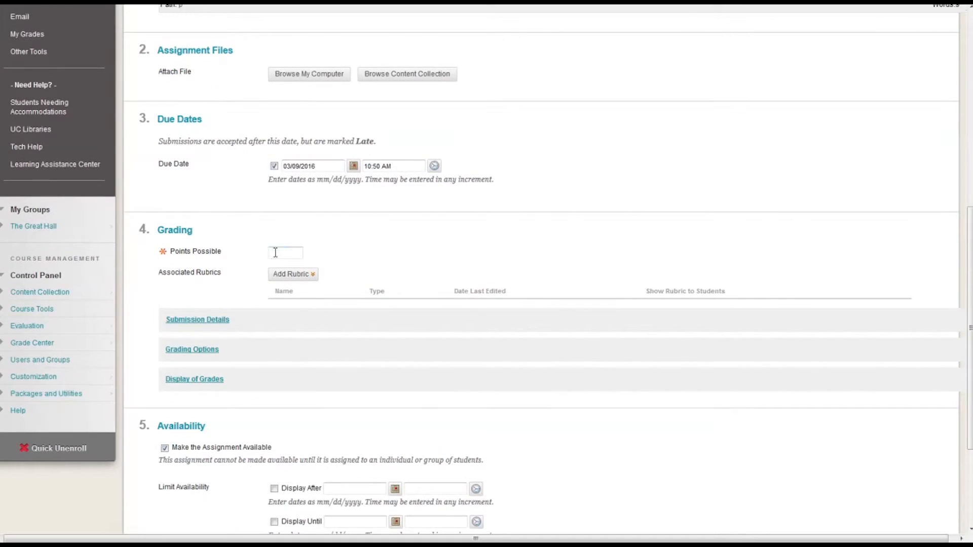
pyautogui.write('100')
pyautogui.click(307, 277)
# Expand and review the Submission Details and Grading Options sections
pyautogui.click(220, 320)
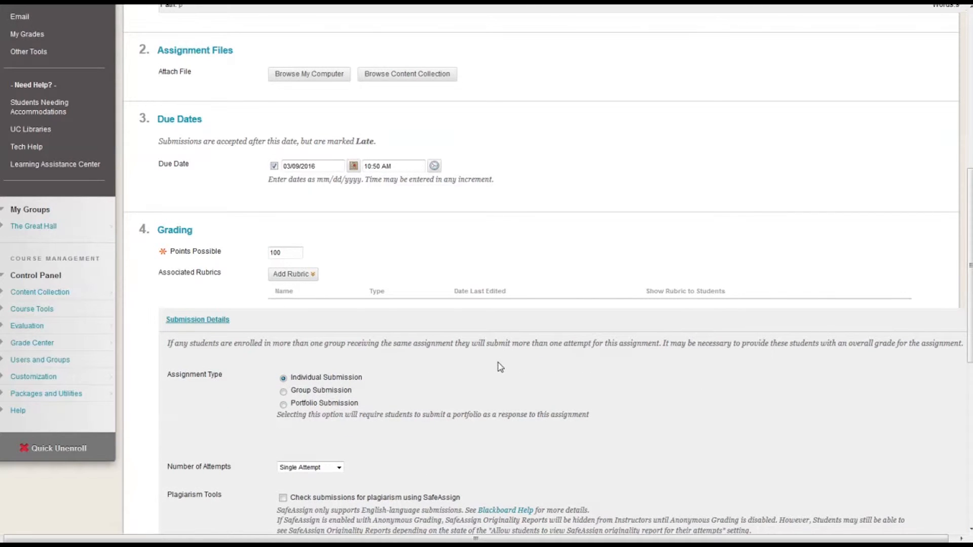
pyautogui.scroll(-3, 500, 367)
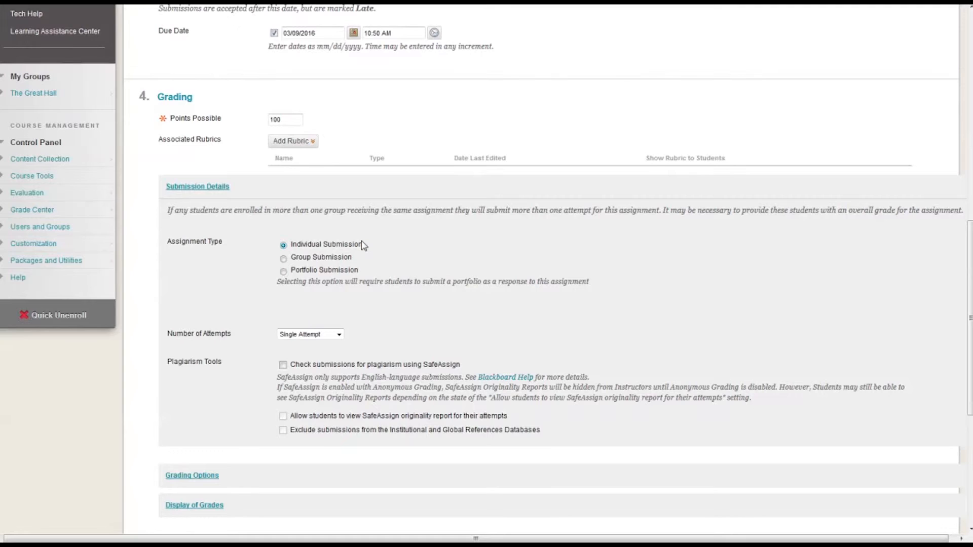
pyautogui.scroll(-3, 363, 246)
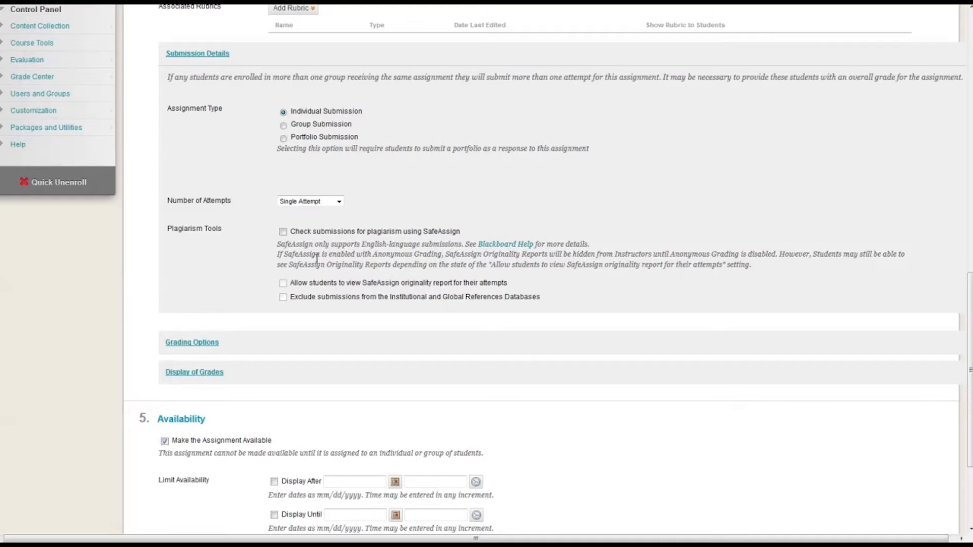
pyautogui.click(194, 344)
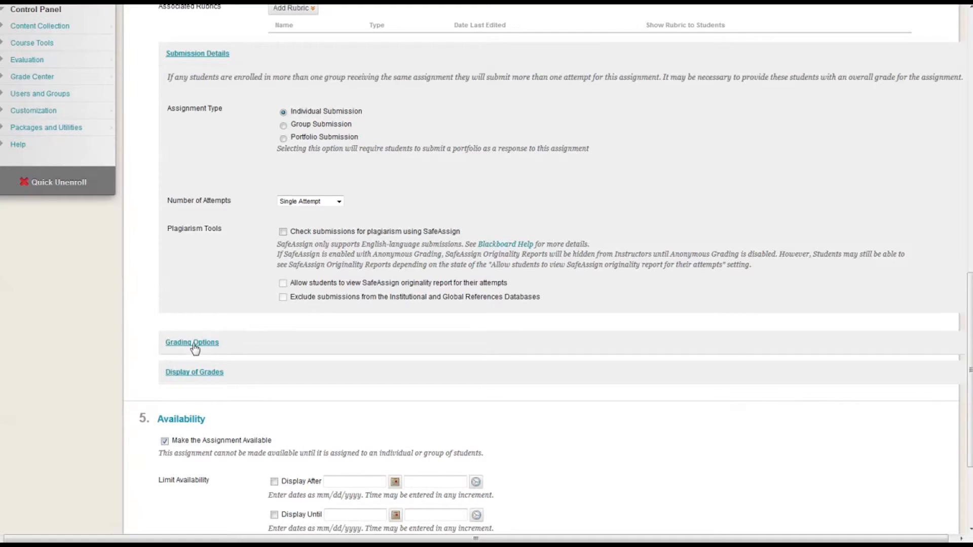
pyautogui.scroll(-4, 194, 348)
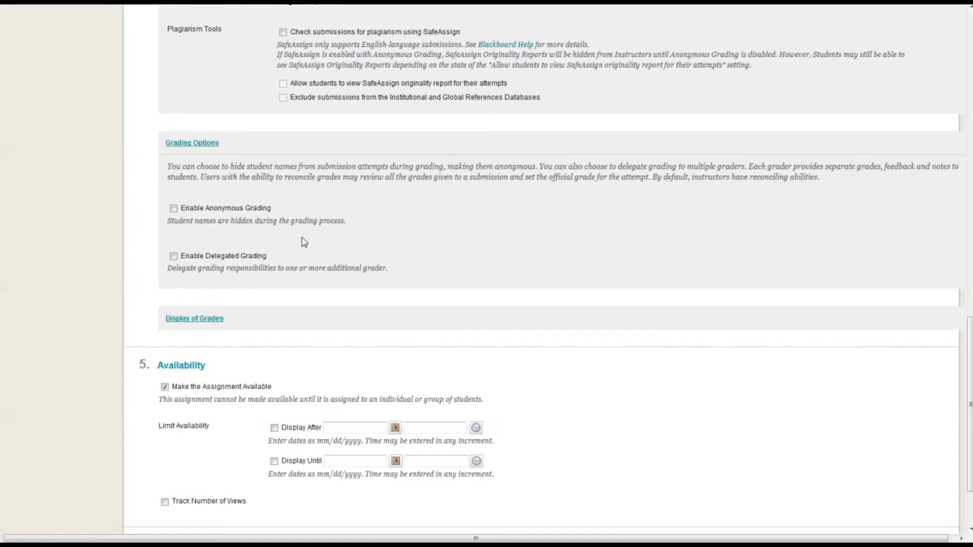
pyautogui.click(198, 142)
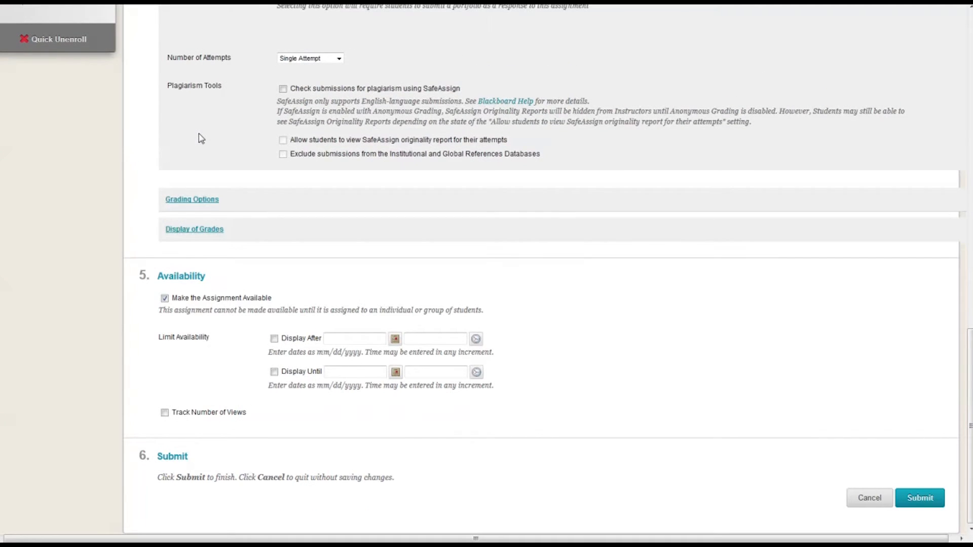
# Open Display of Grades and keep Score as the primary grade display
pyautogui.click(192, 231)
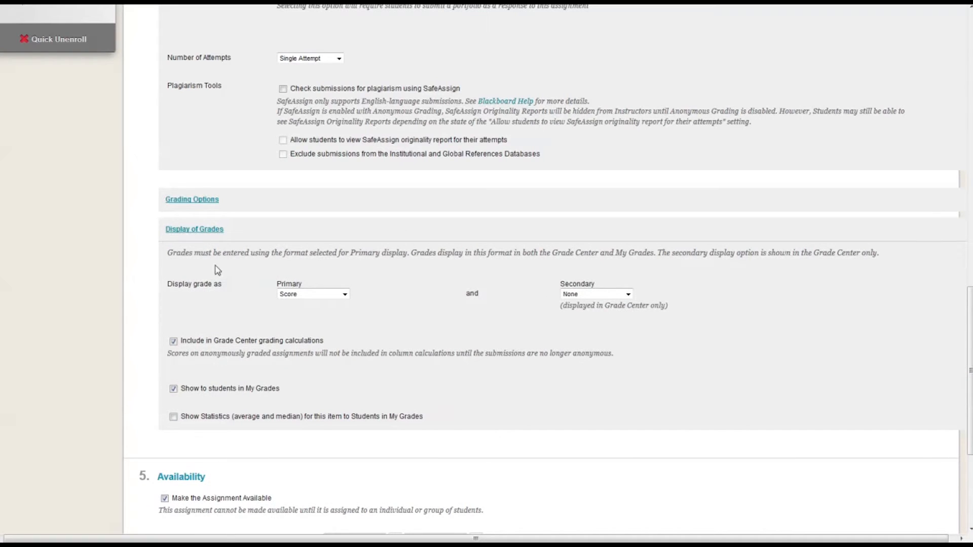
pyautogui.click(319, 295)
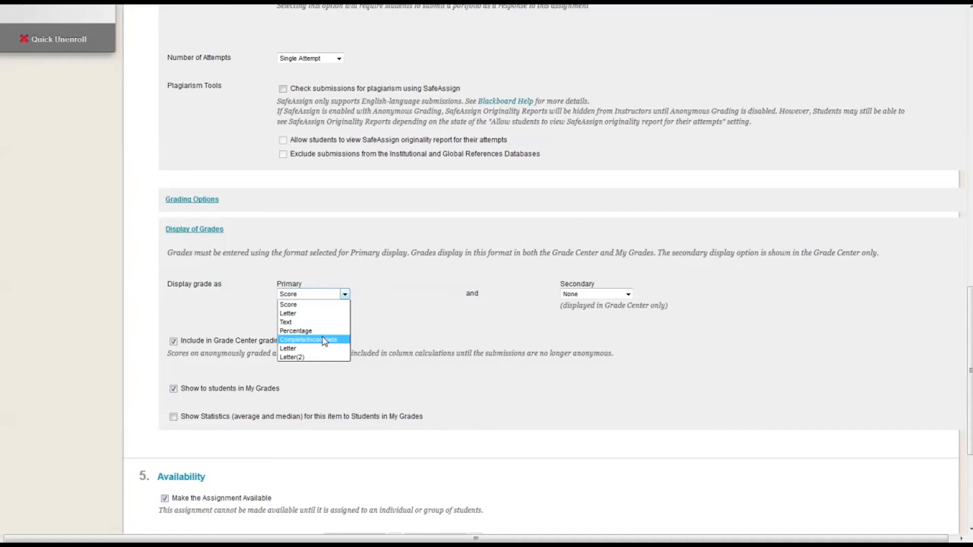
pyautogui.click(283, 304)
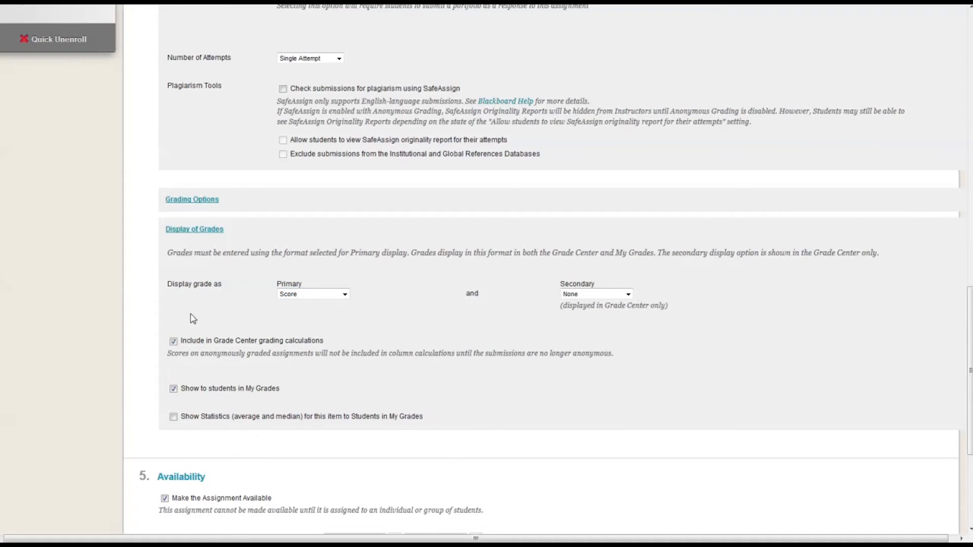
# Enable Track Number of Views and submit the assignment
pyautogui.scroll(-3, 194, 318)
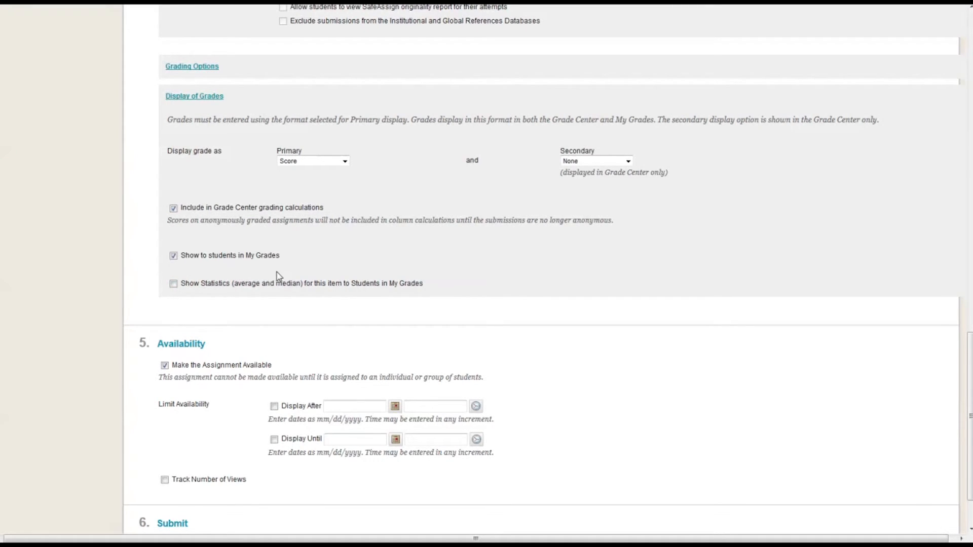
pyautogui.scroll(-2, 203, 271)
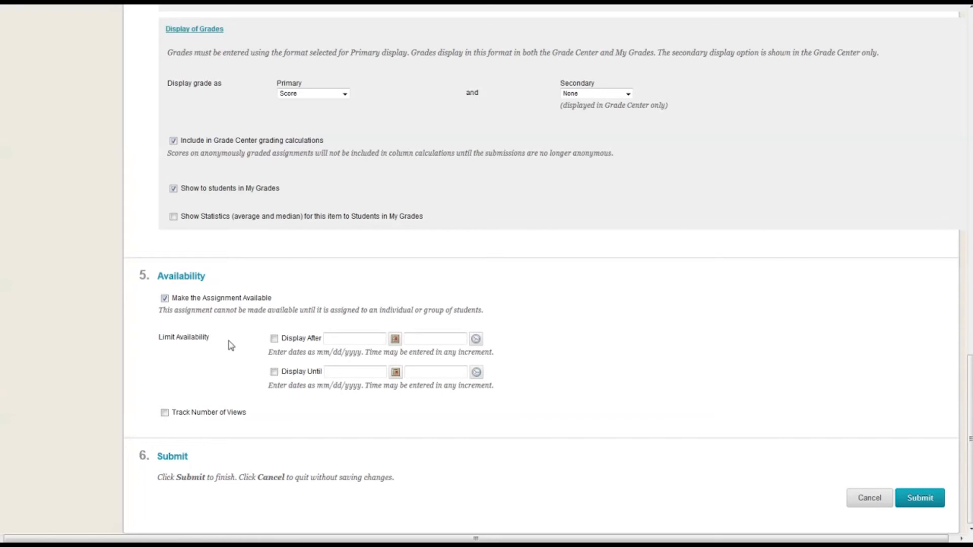
pyautogui.click(165, 413)
pyautogui.click(932, 498)
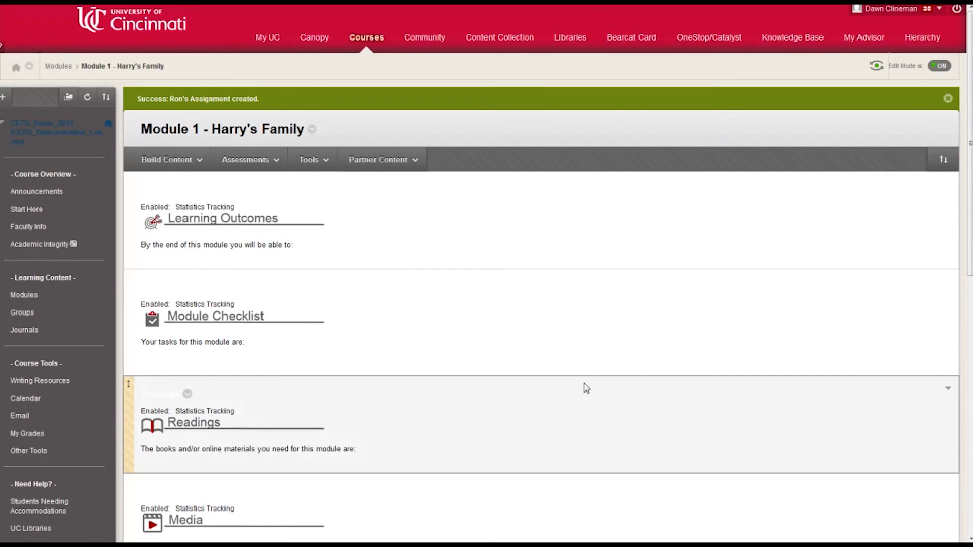
pyautogui.scroll(-10, 584, 387)
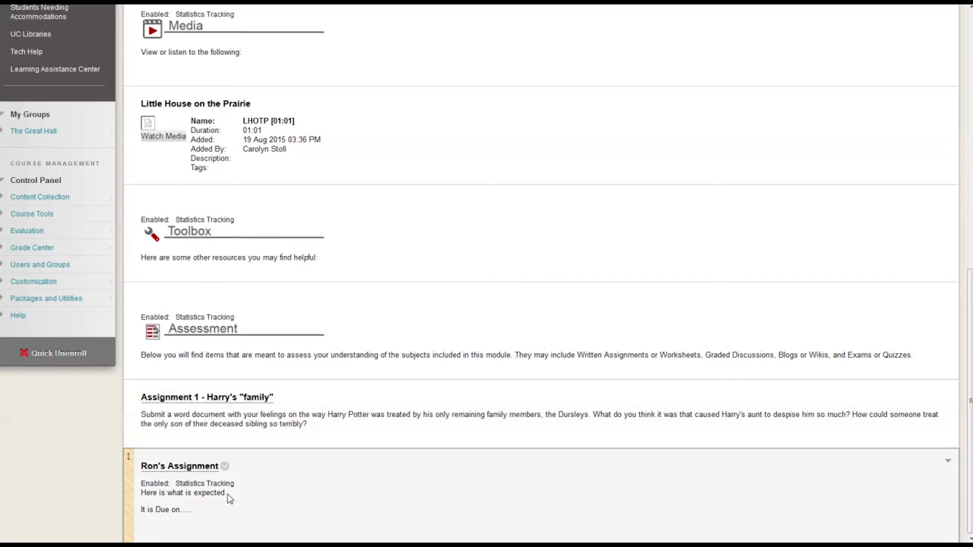